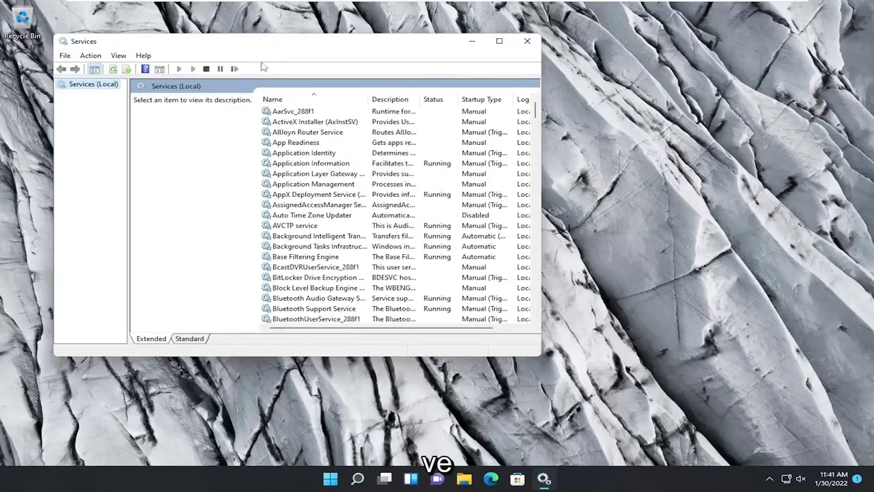
Step: Set Bluetooth Audio Gateway Service's startup type to Automatic and apply it
scroll(459, 247, "down", 2)
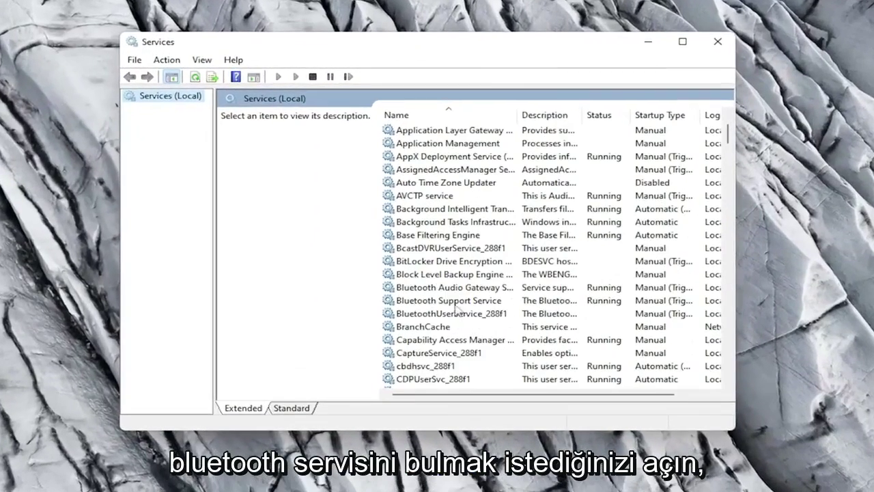
left_click(398, 279)
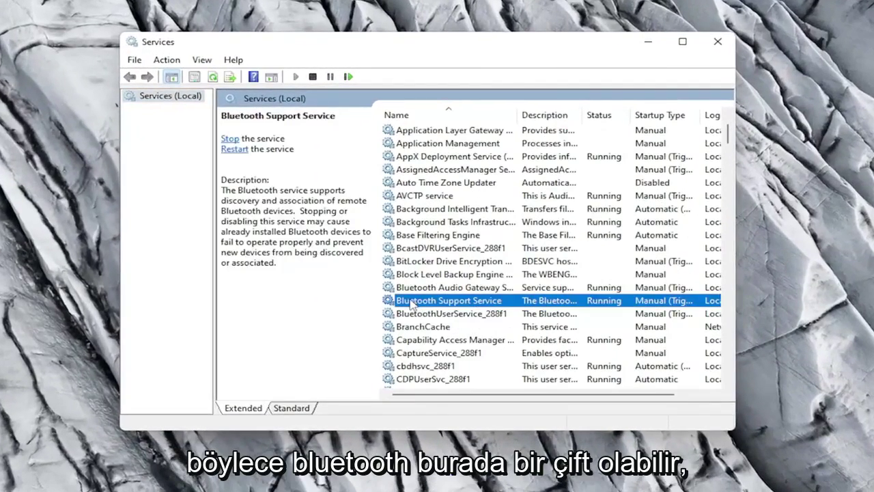
double_click(414, 288)
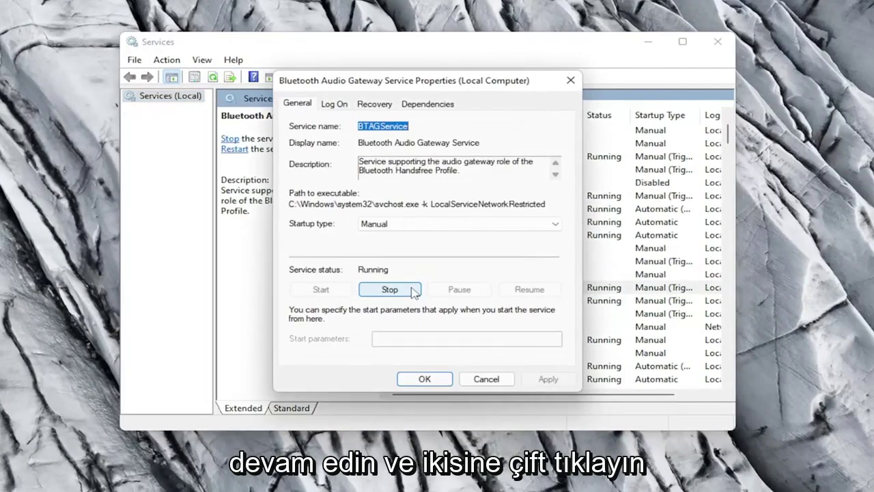
left_click(428, 225)
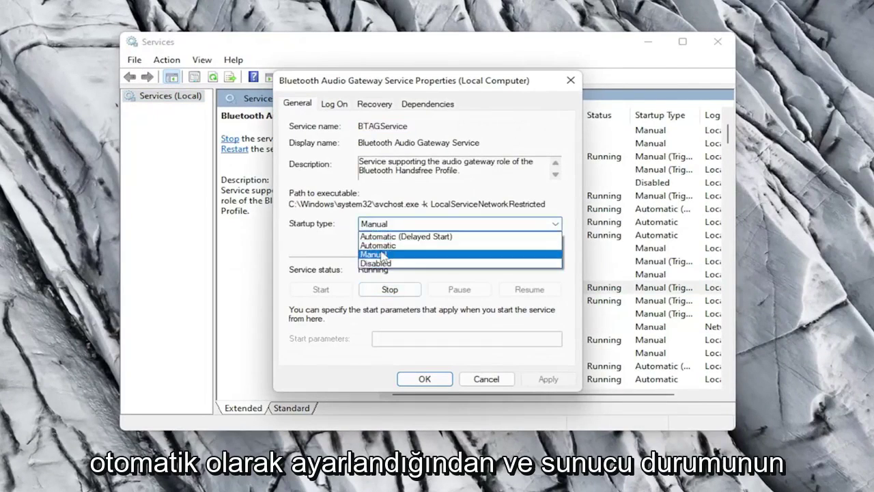
left_click(384, 227)
left_click(385, 228)
left_click(379, 242)
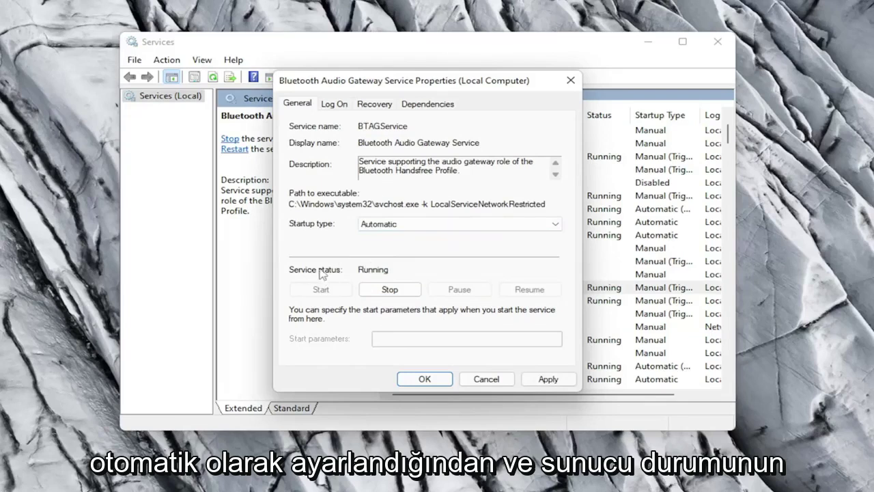
left_click(540, 379)
left_click(429, 379)
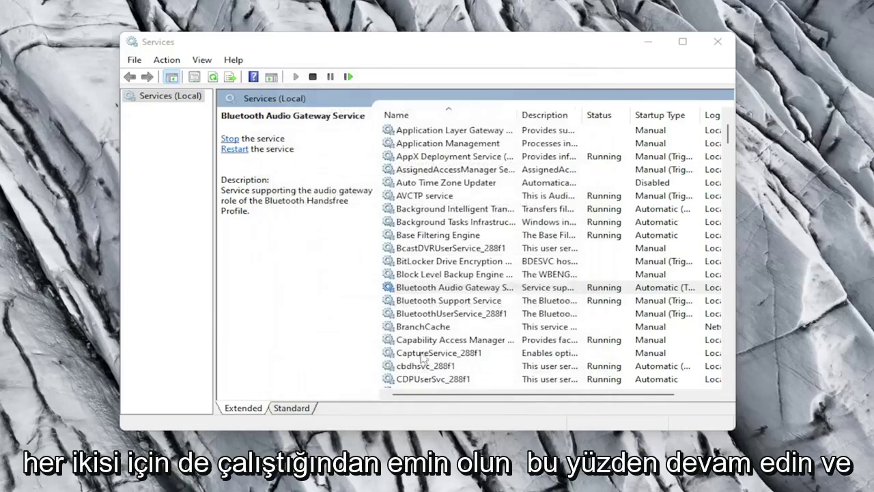
Step: Set Bluetooth Support Service's startup type to Automatic, then select BluetoothUserService_288f1
left_click(441, 302)
double_click(441, 301)
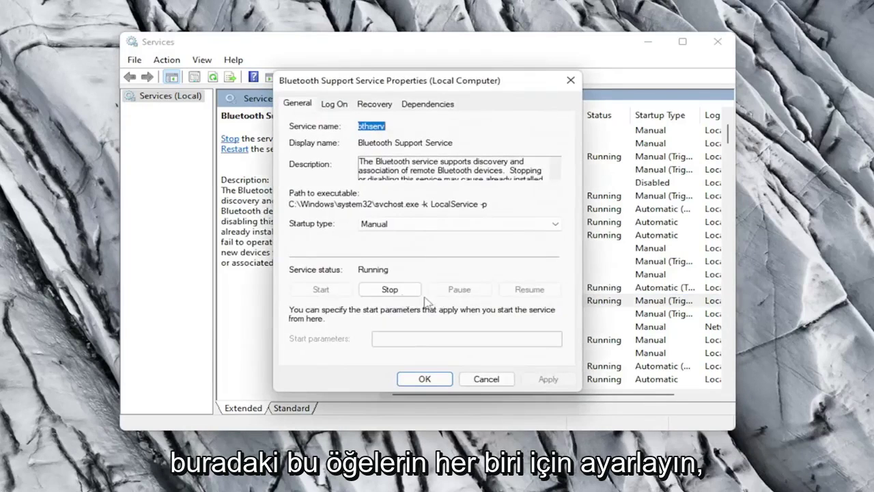
left_click(393, 230)
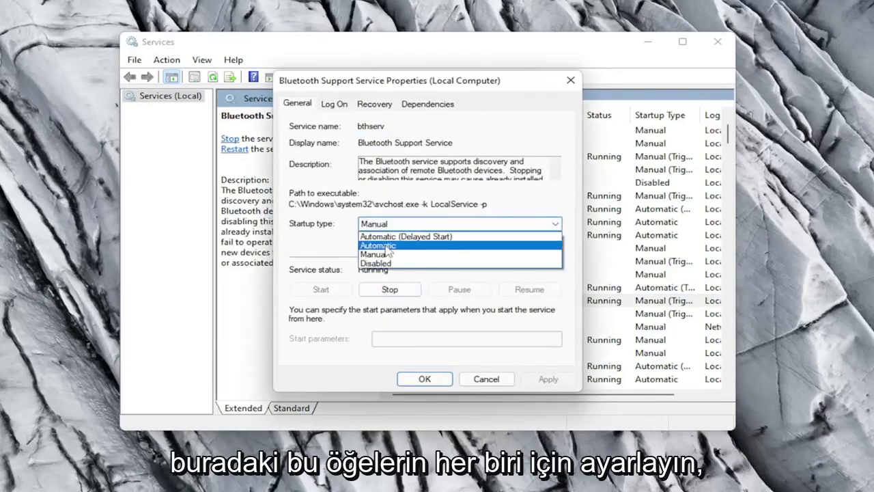
left_click(393, 244)
left_click(547, 379)
left_click(420, 378)
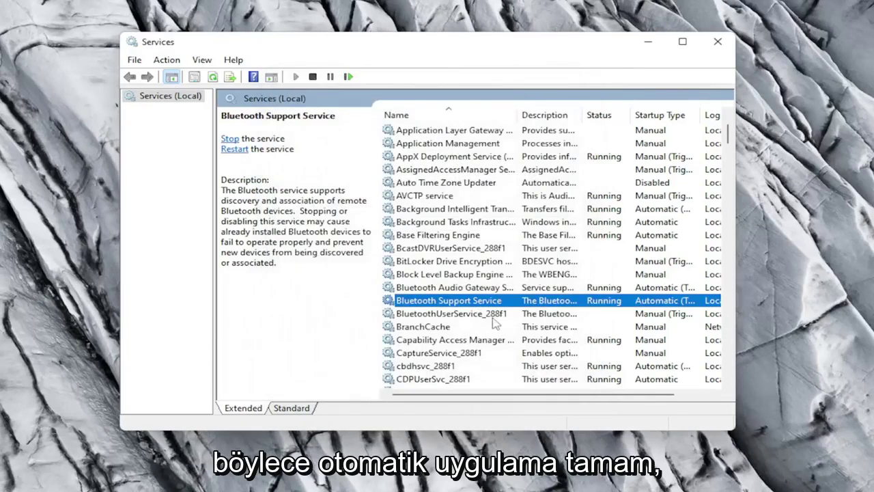
left_click(459, 315)
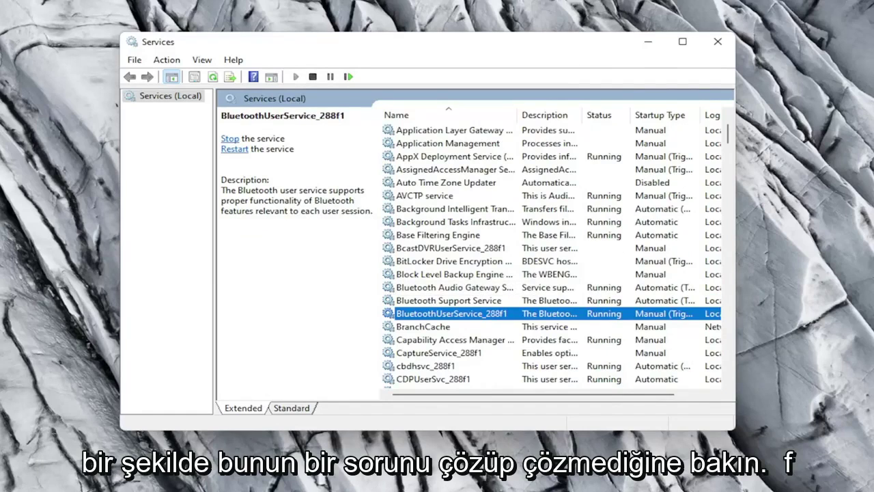
Step: Close Services and launch Command Prompt as administrator by searching 'cmd'
left_click(716, 42)
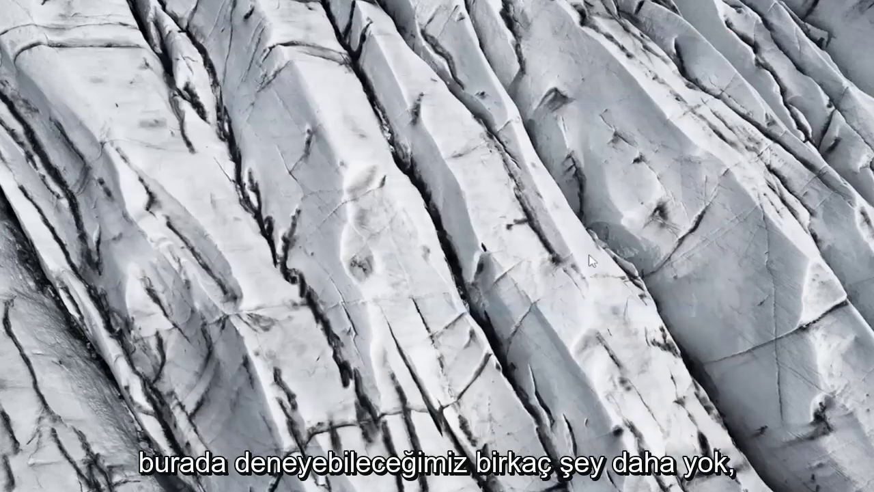
left_click(370, 480)
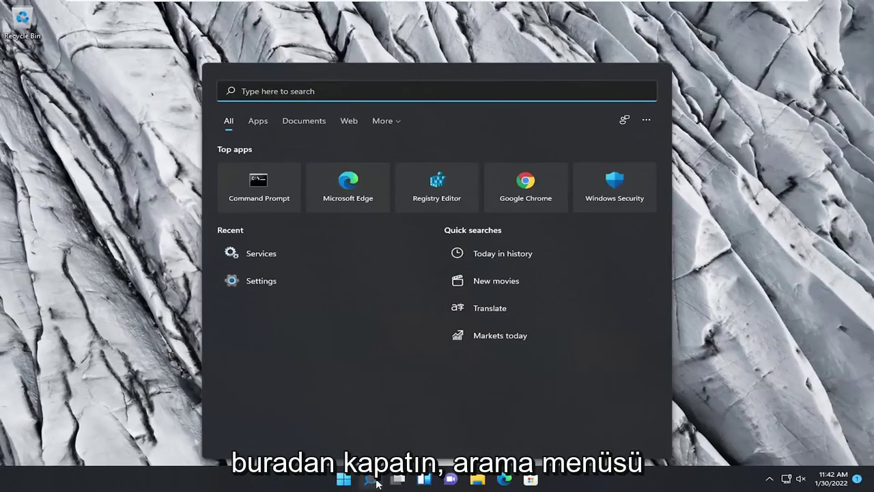
type("cmd")
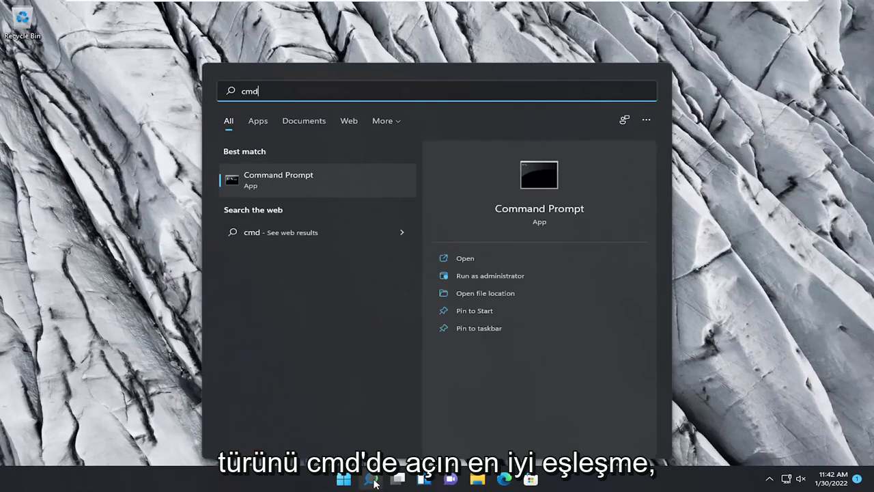
right_click(272, 181)
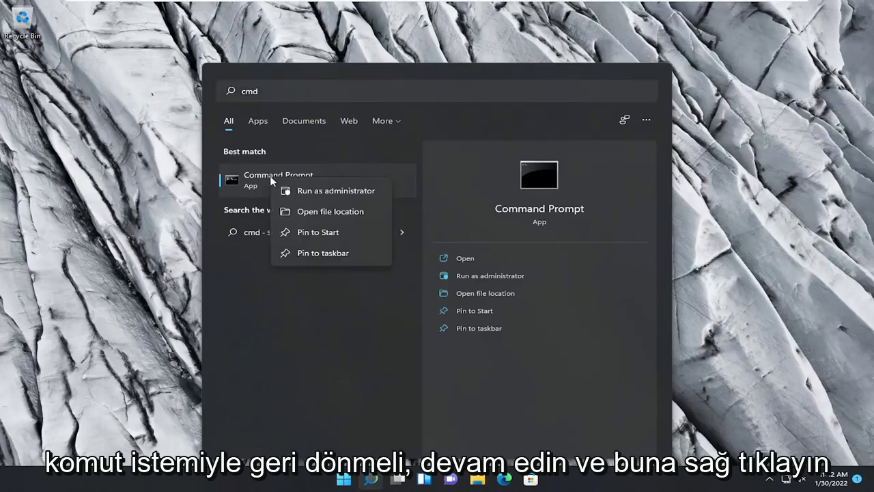
left_click(333, 193)
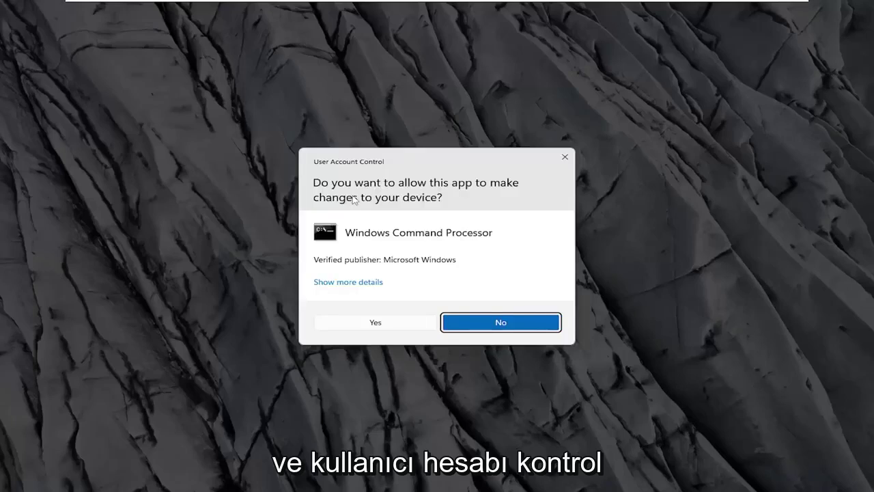
left_click(369, 323)
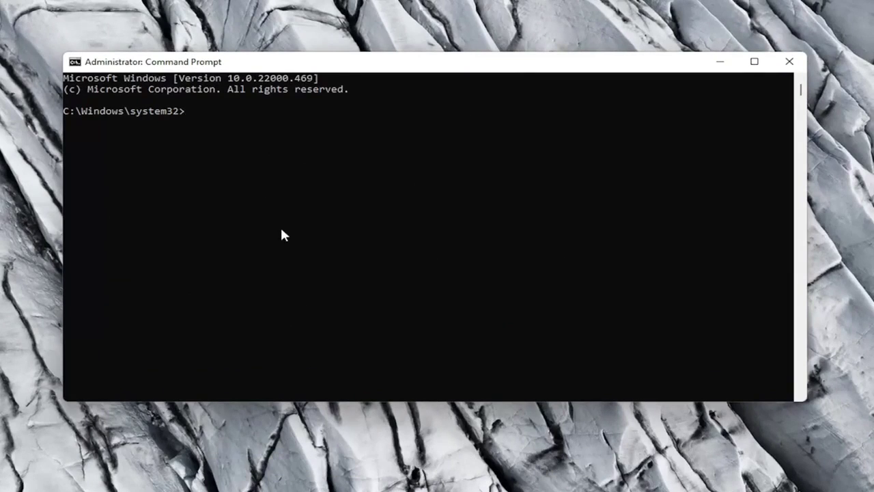
Step: Run sfc /scannow in the elevated Command Prompt
type("sfc /scann")
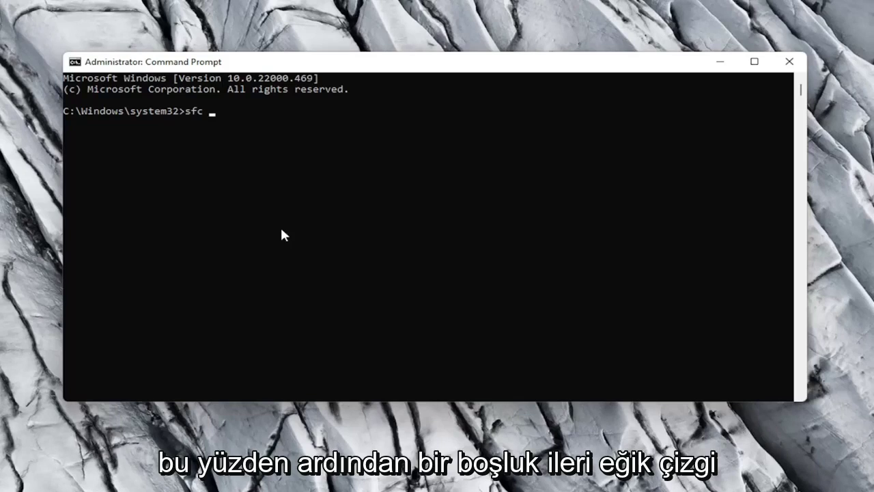
type("ow")
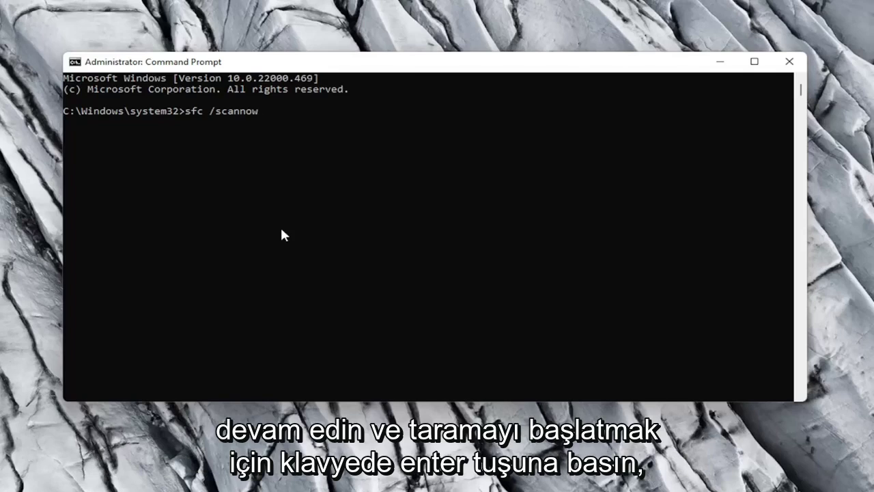
key("Return")
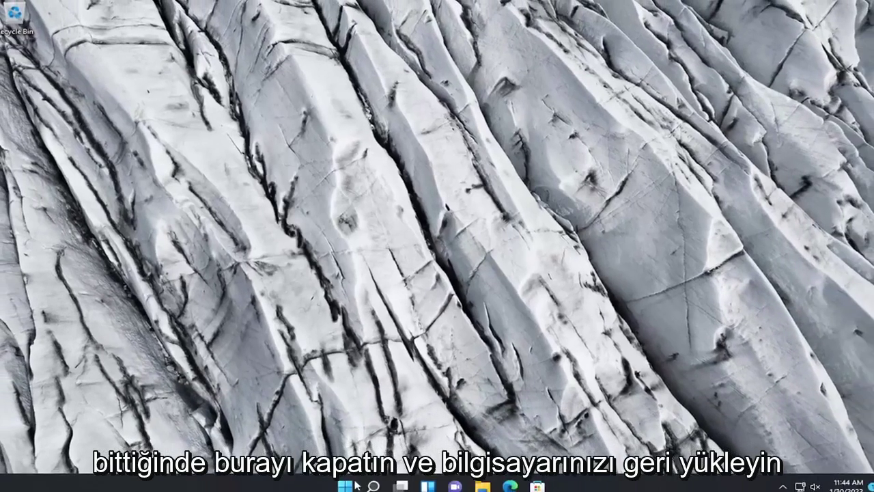
Step: Restart Windows from the Start button's quick-link menu
right_click(355, 484)
mouse_move(368, 433)
left_click(427, 463)
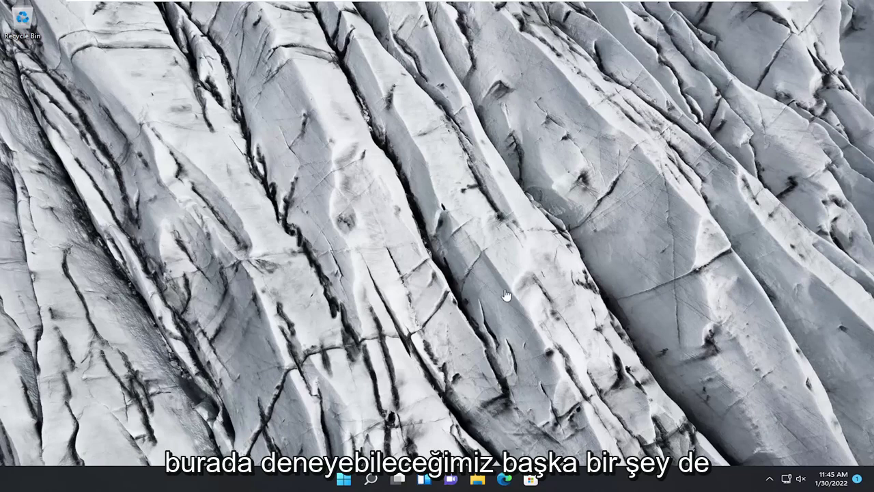
Step: Launch Command Prompt as administrator via 'cmd' search and move it toward screen centre
left_click(367, 481)
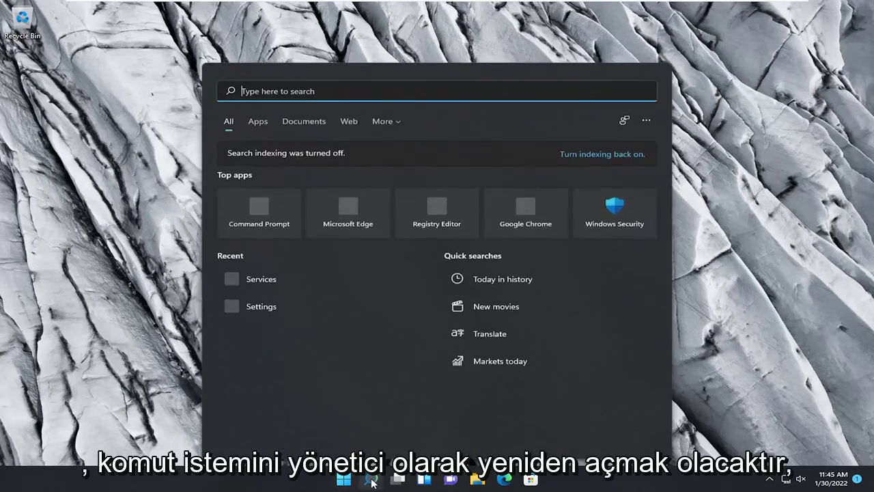
type("cmd")
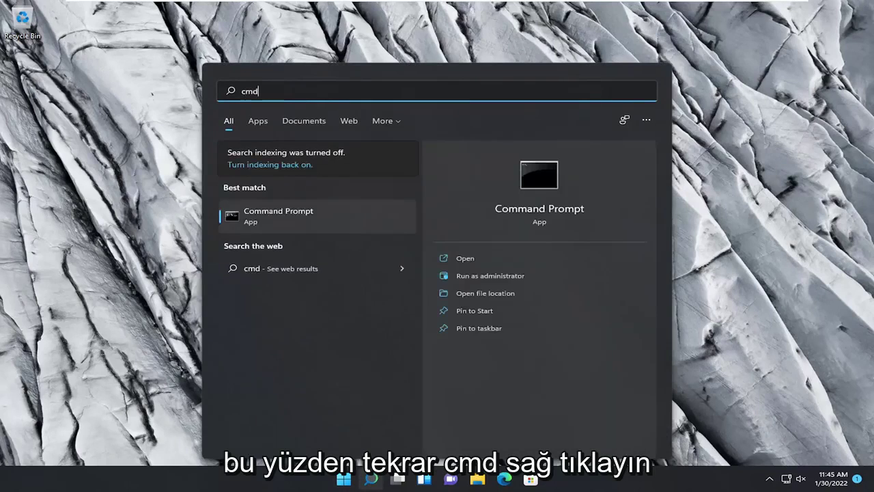
right_click(272, 224)
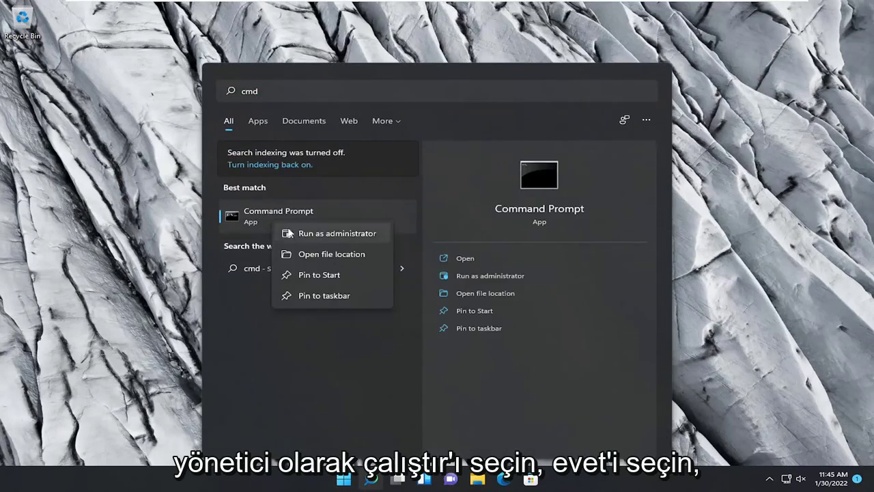
left_click(301, 231)
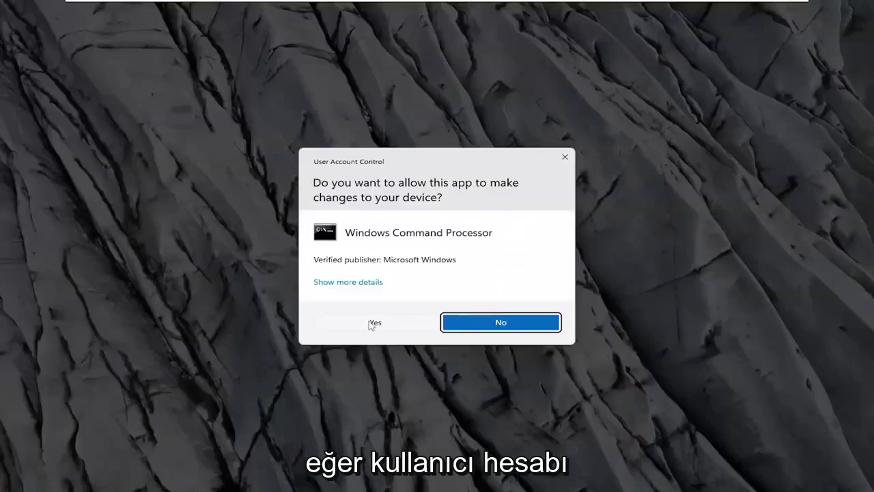
left_click(374, 323)
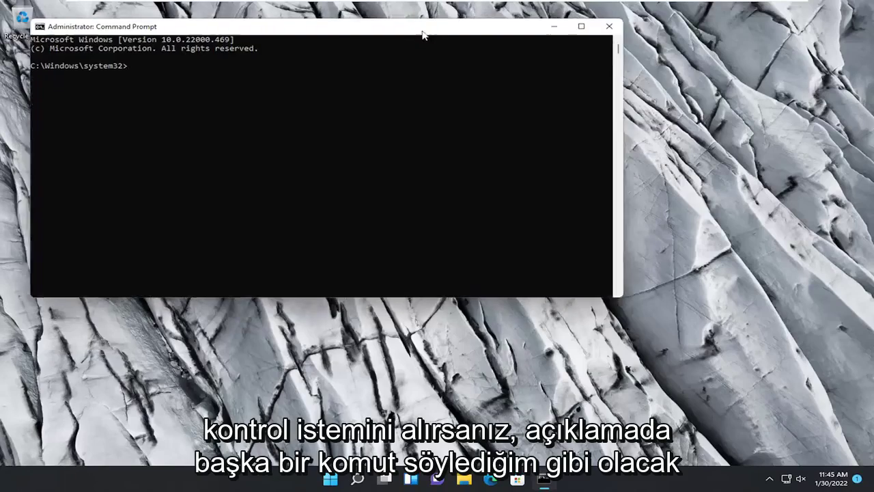
left_click_drag(423, 31, 516, 91)
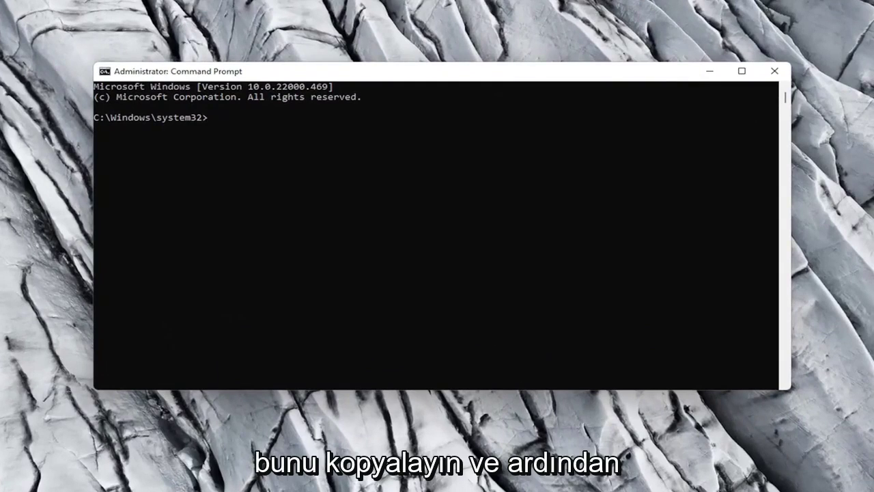
Step: Paste and run DISM /Online /Cleanup-image /Restorehealth, then restart the PC once it completes
right_click(421, 74)
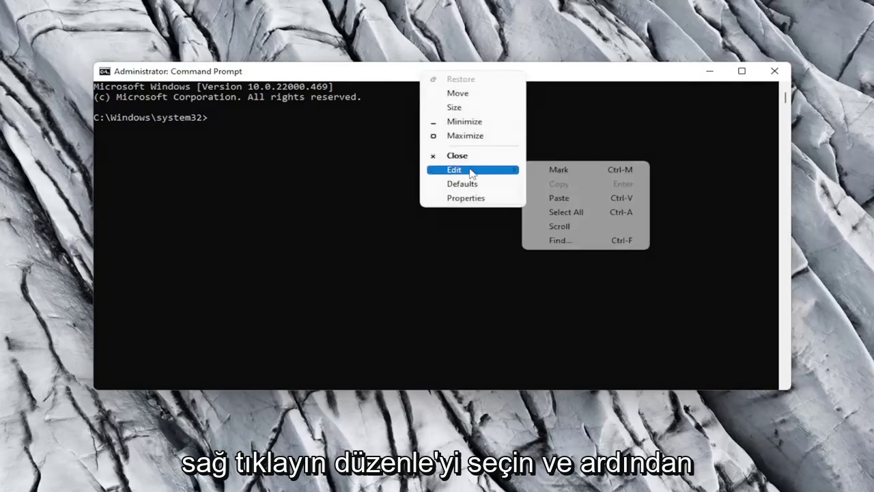
left_click(560, 197)
key("Return")
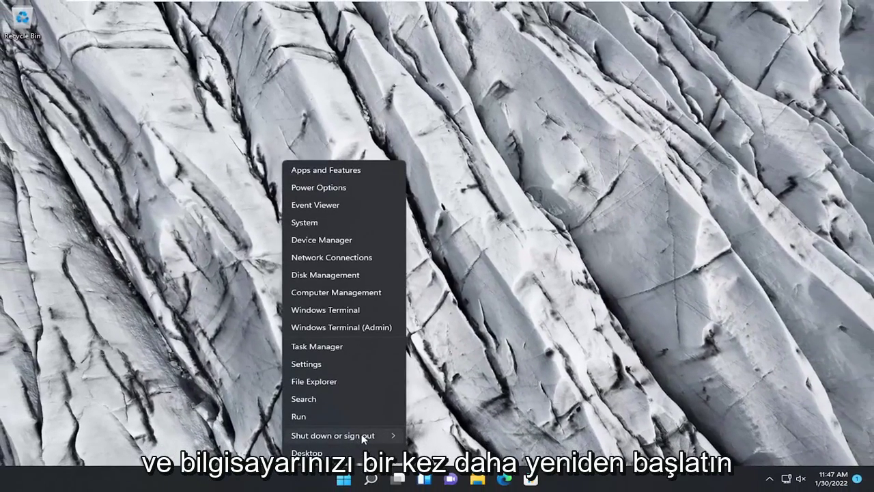
mouse_move(334, 455)
left_click(431, 467)
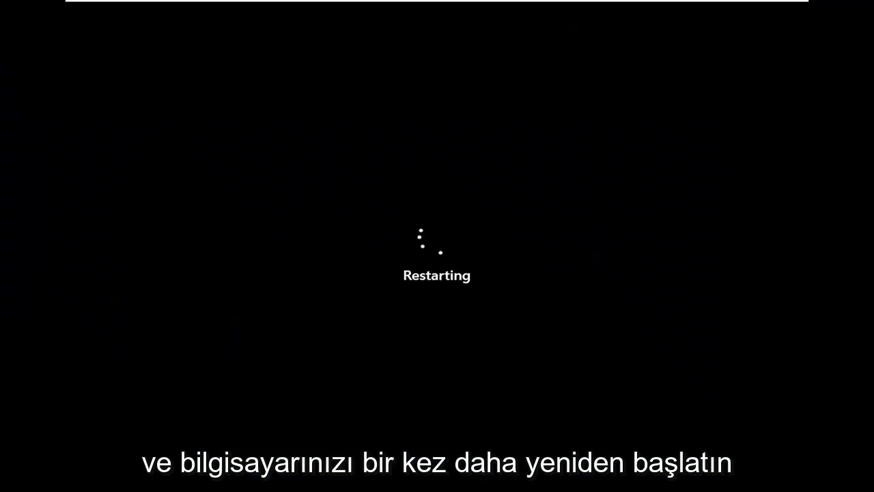